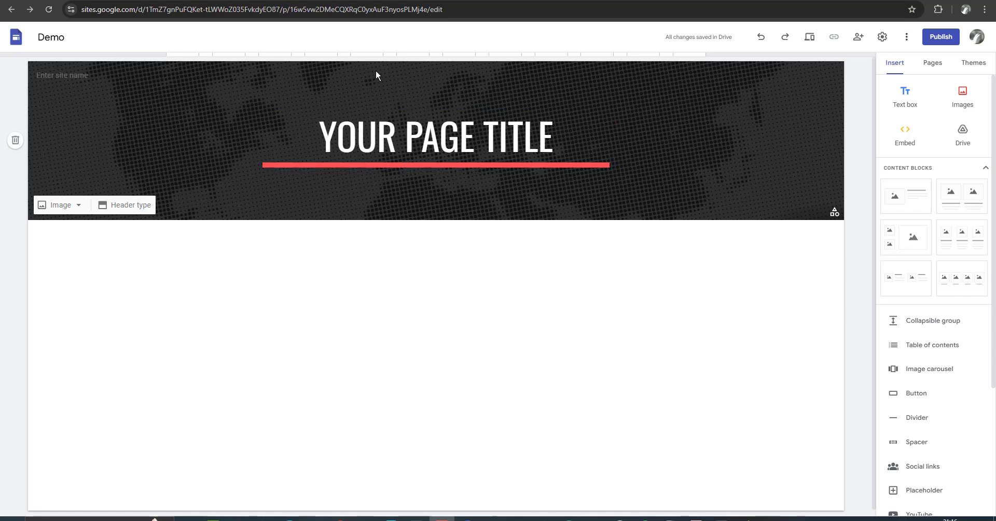
# - Open the Demo site's settings and start the custom domain setup
pyautogui.click(239, 0)
pyautogui.click(882, 38)
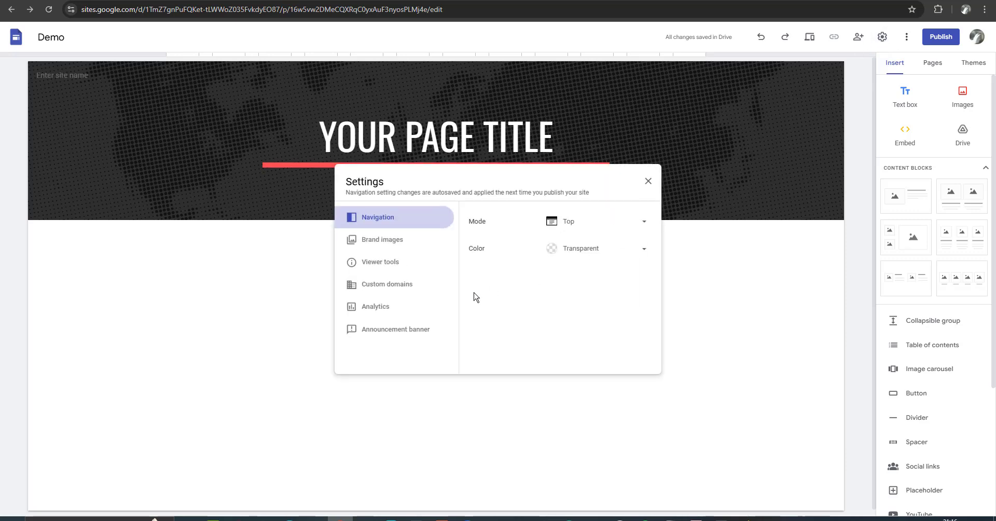
pyautogui.click(403, 292)
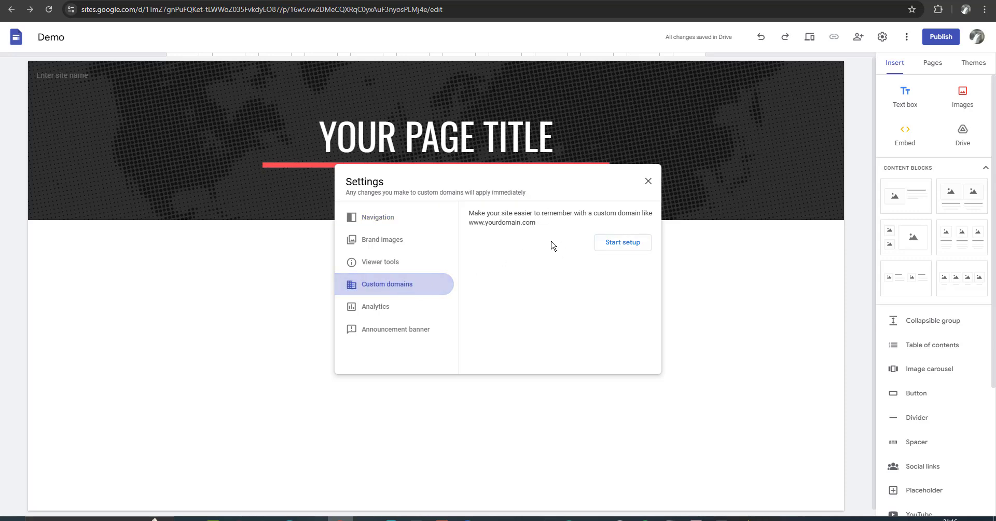
pyautogui.click(624, 250)
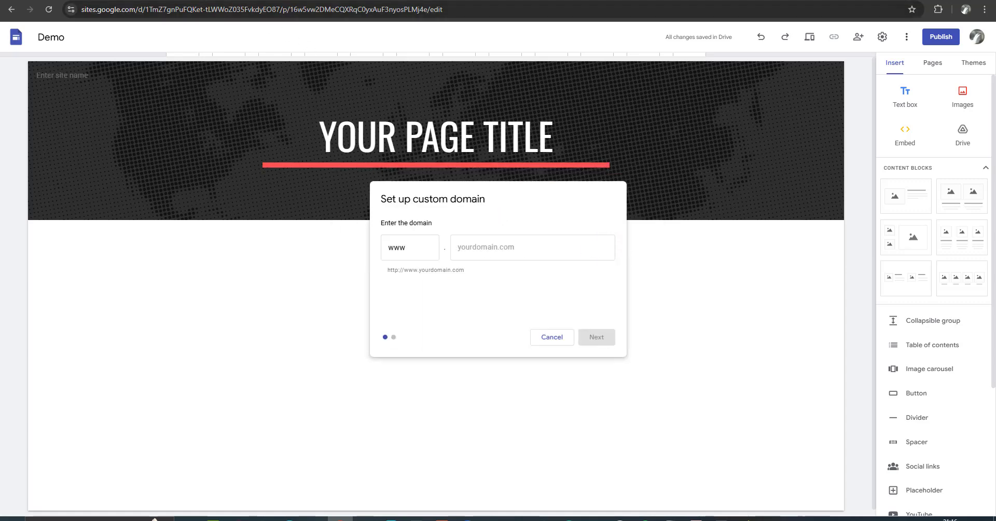
# - Copy the domain lucyfoods.net from Namecheap and enter it as the custom domain in Google Sites, keeping the www prefix
pyautogui.click(370, 1)
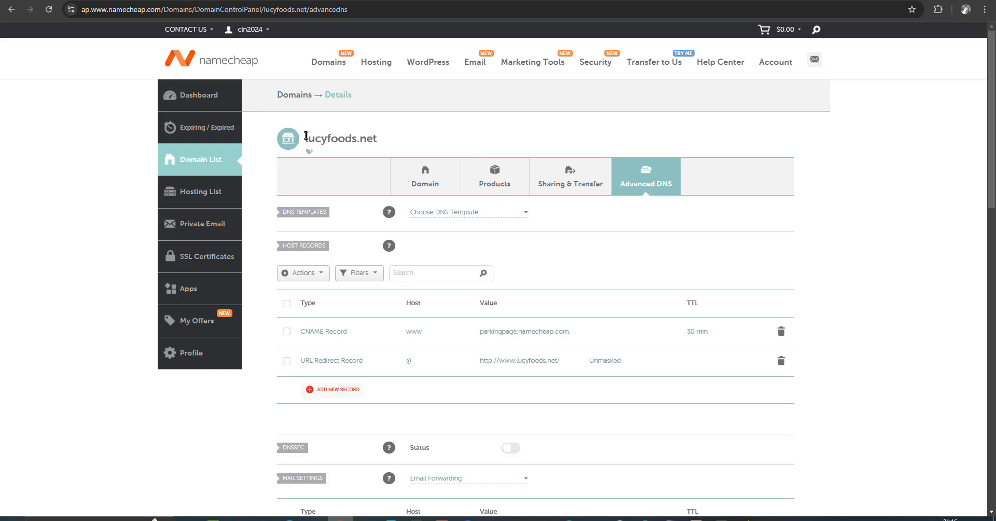
pyautogui.doubleClick(376, 137)
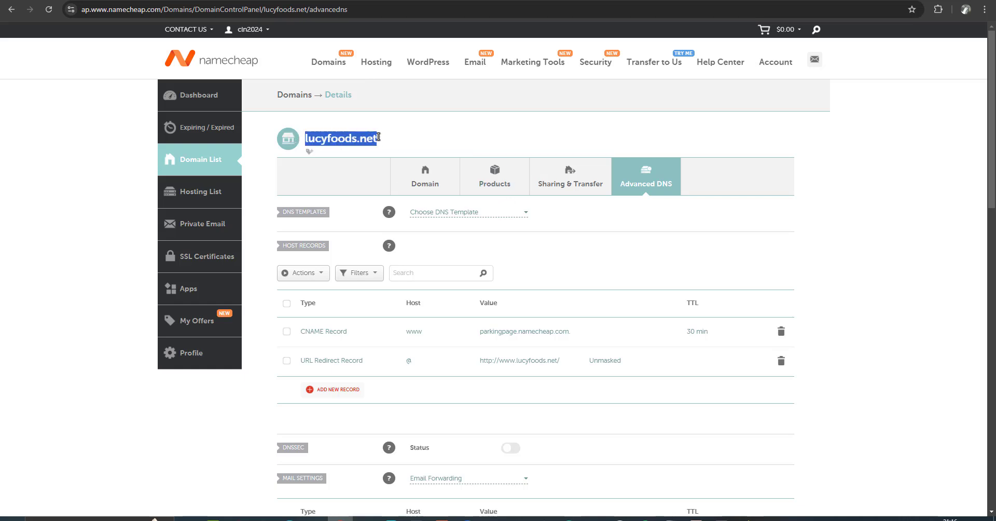
pyautogui.rightClick(371, 139)
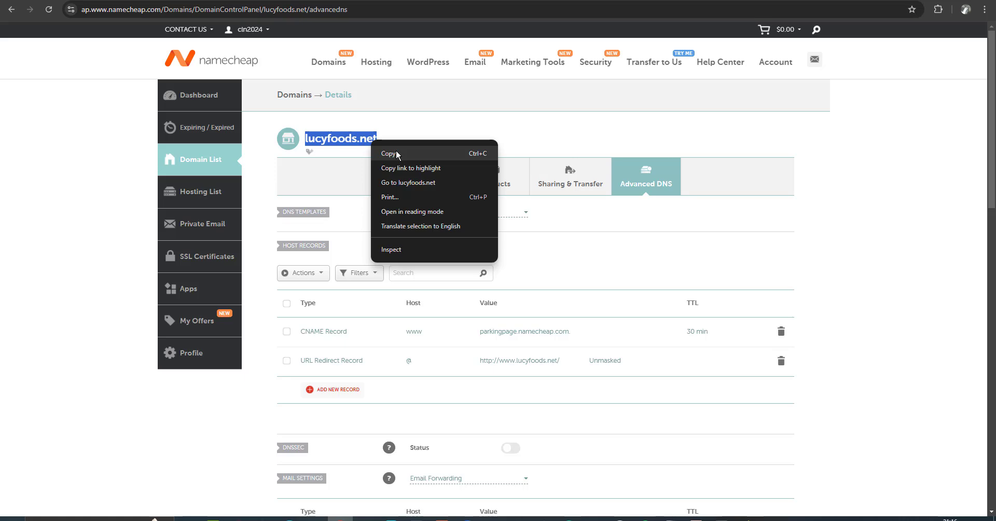
pyautogui.click(396, 150)
pyautogui.click(249, 1)
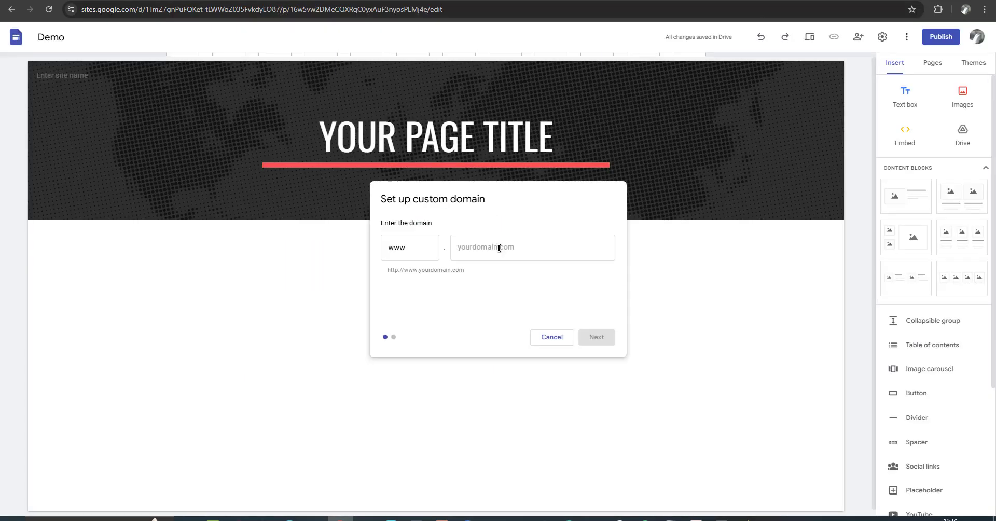
pyautogui.click(499, 248)
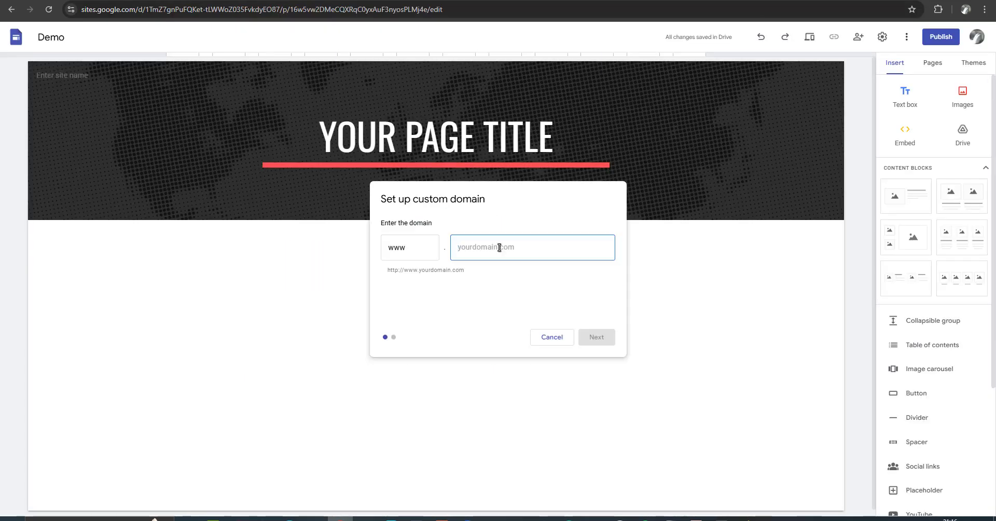
pyautogui.hotkey('ctrl', 'v')
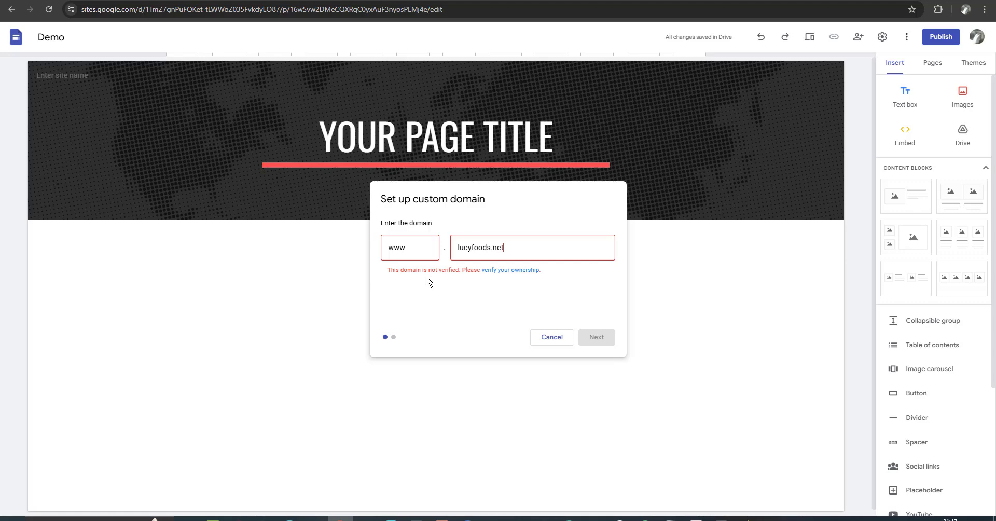
pyautogui.click(512, 270)
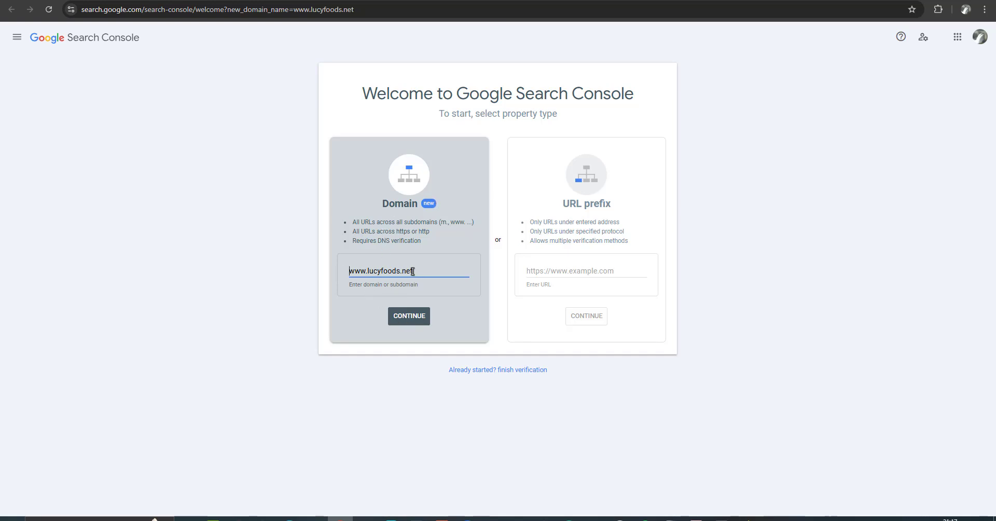
pyautogui.click(415, 316)
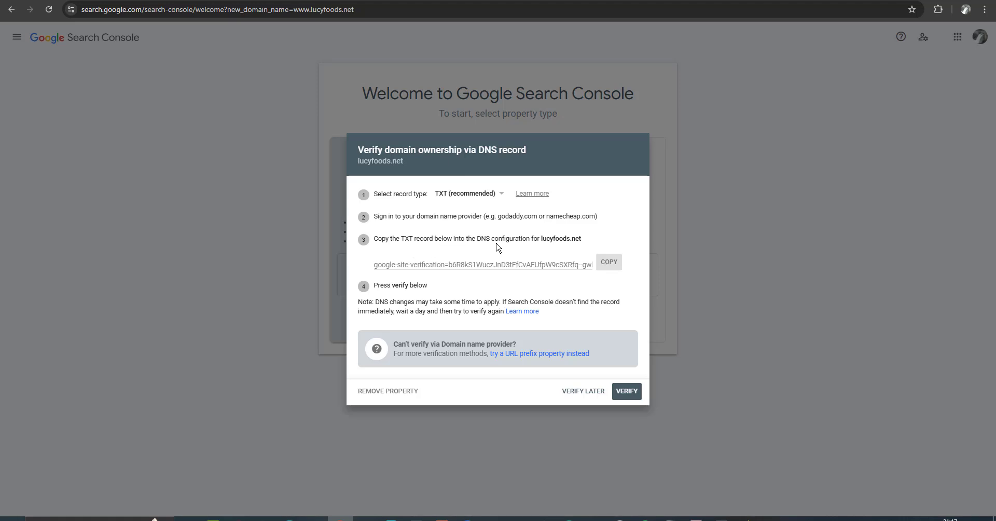
pyautogui.click(606, 265)
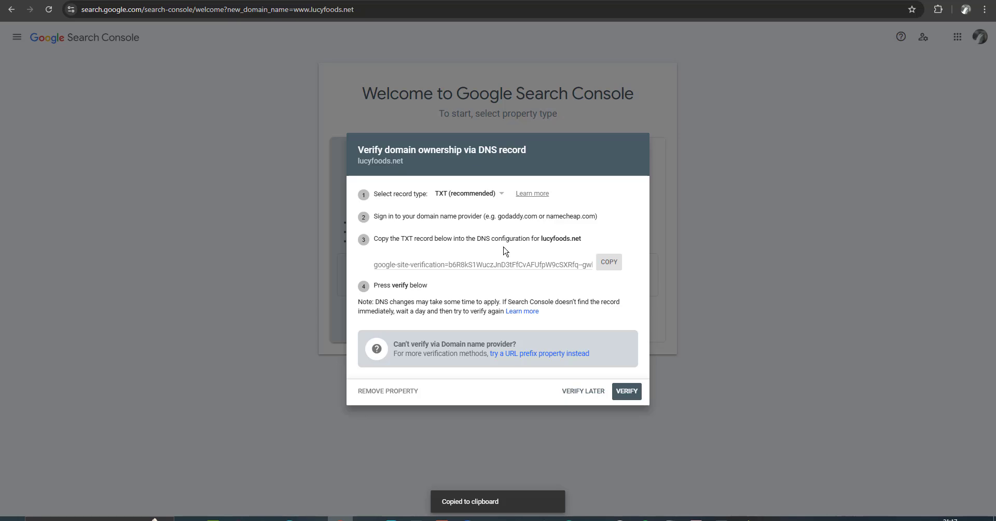
# - Switch to Namecheap and open the Advanced DNS settings of lucyfoods.net from the domain list
pyautogui.click(200, 0)
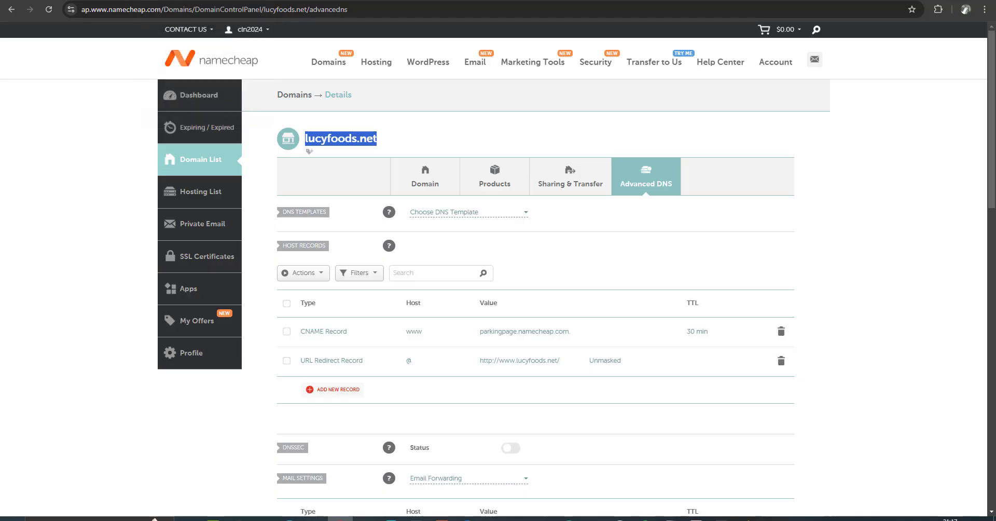
pyautogui.click(759, 215)
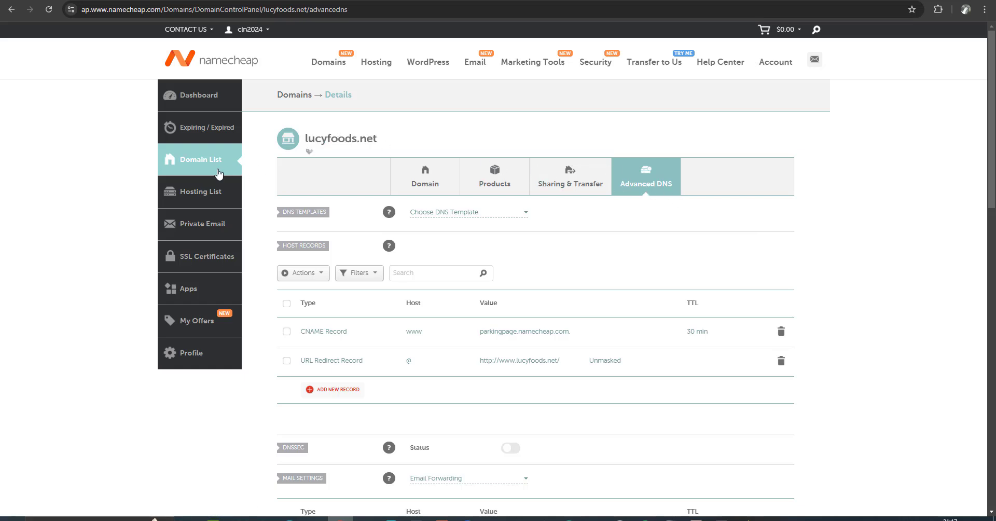
pyautogui.click(210, 104)
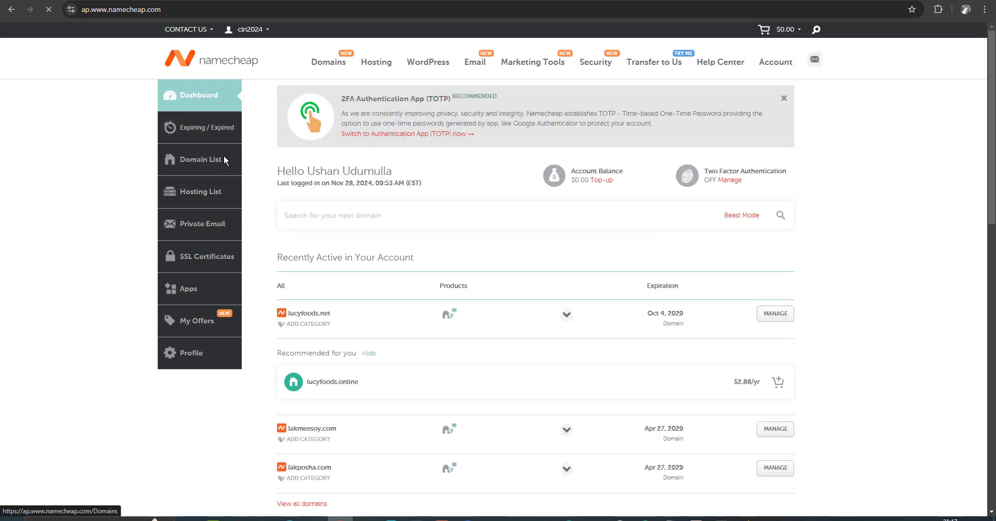
pyautogui.click(225, 158)
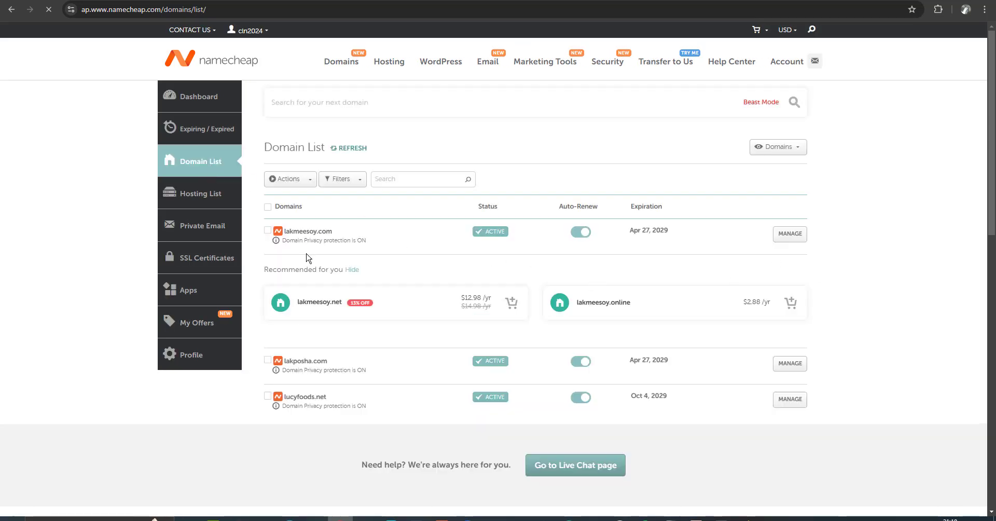
pyautogui.scroll(-1, 322, 404)
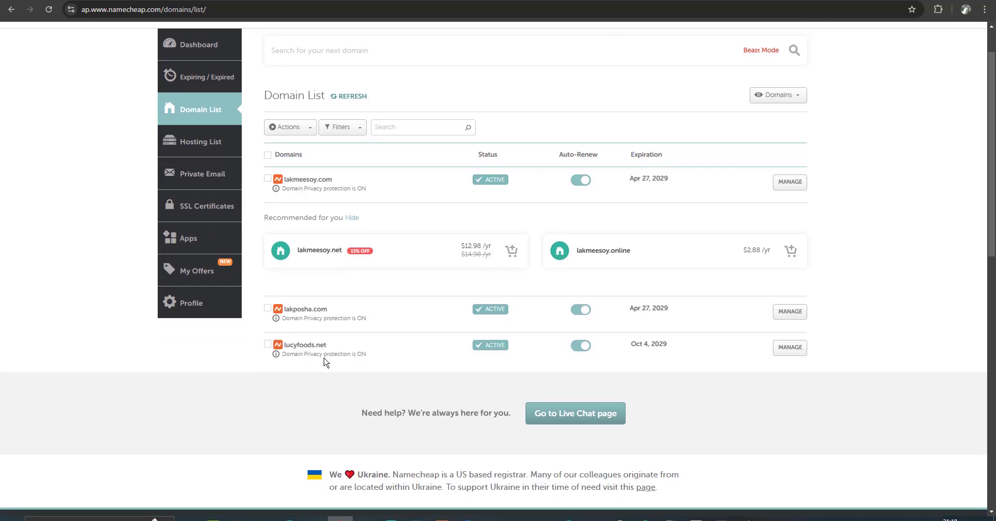
pyautogui.click(790, 349)
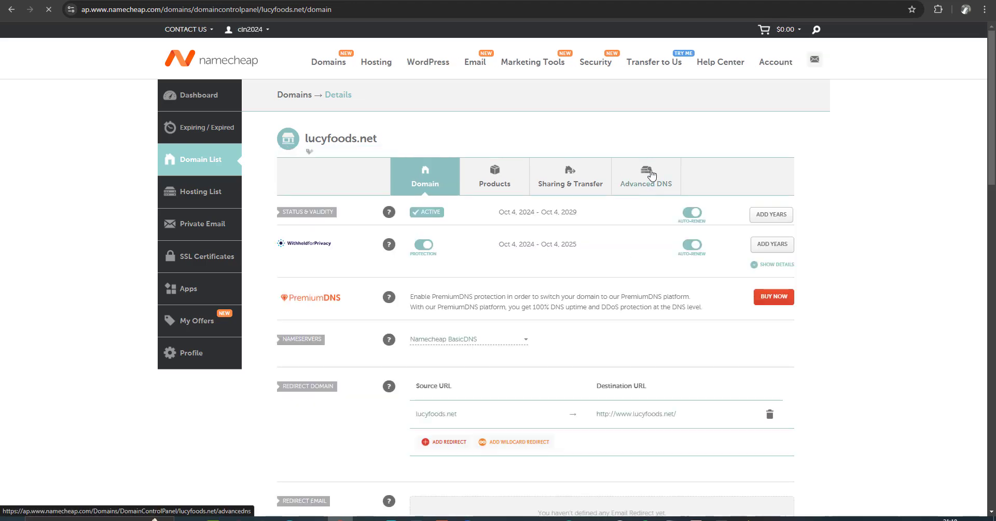
pyautogui.click(653, 177)
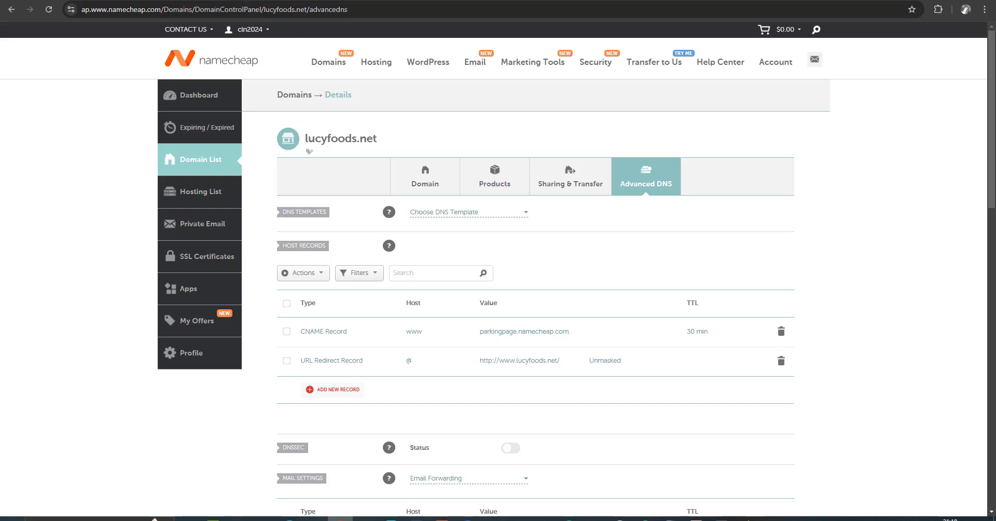
# - Check the required record type in Google Search Console, and add a new TXT Record to the Namecheap host records
pyautogui.click(441, 0)
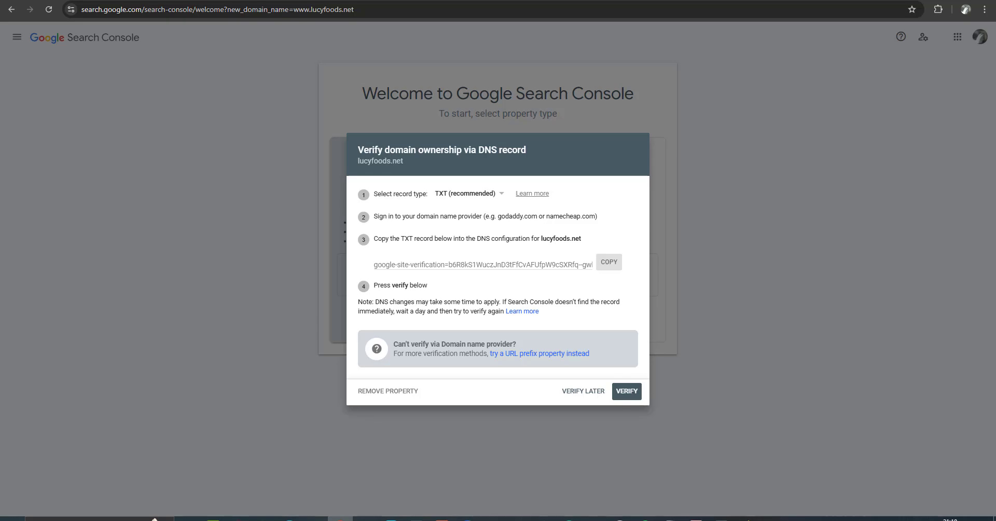
pyautogui.click(192, 0)
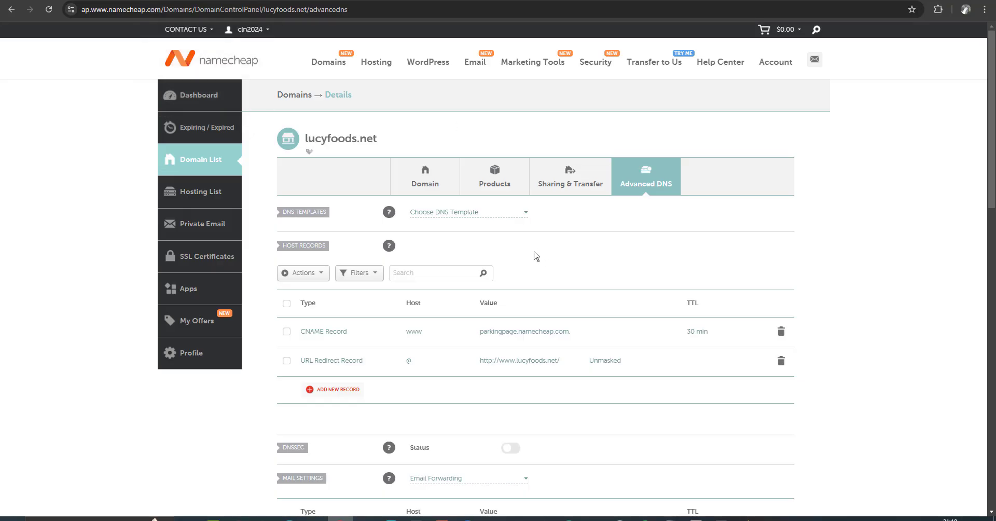
pyautogui.click(349, 397)
pyautogui.scroll(-4, 346, 394)
pyautogui.scroll(-3, 358, 234)
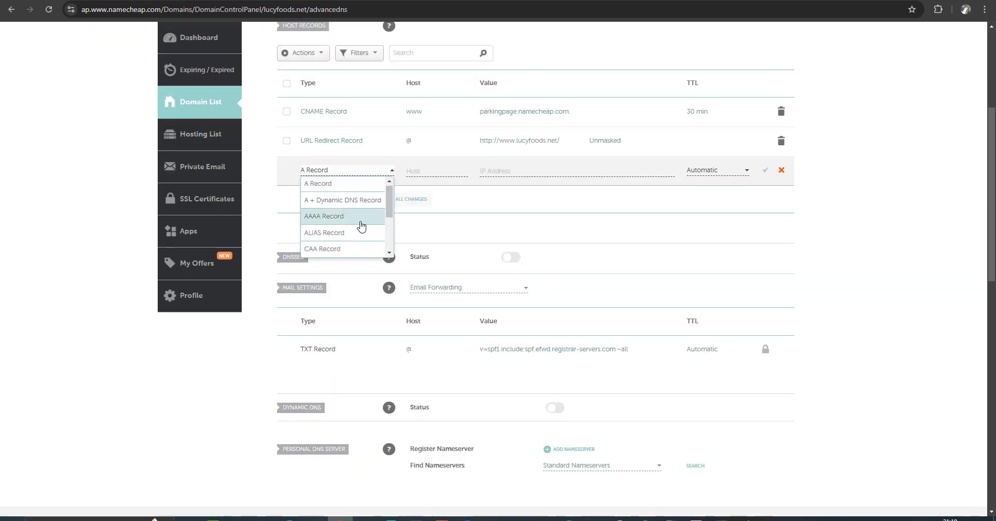
pyautogui.click(350, 239)
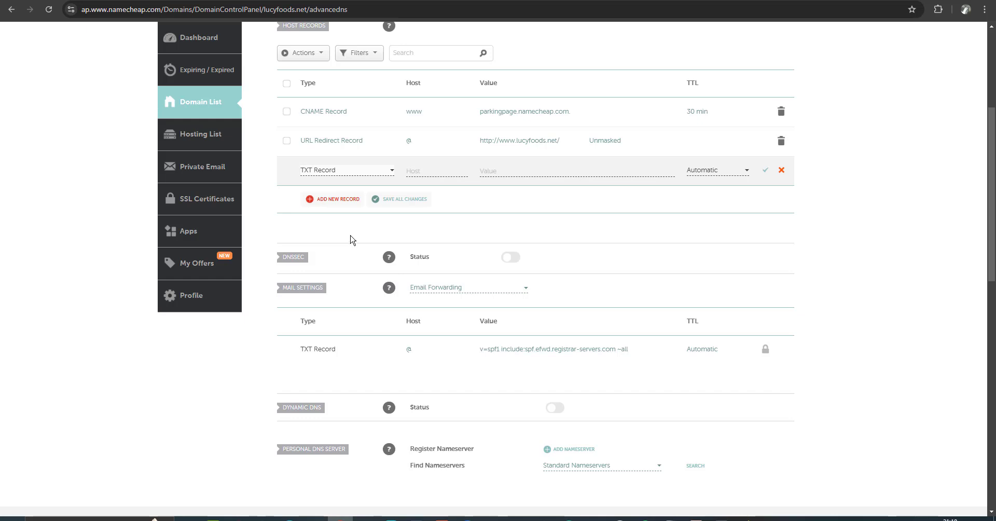
# - Copy the verification code from Google Search Console and paste it as the new TXT record's value in Namecheap
pyautogui.click(510, 169)
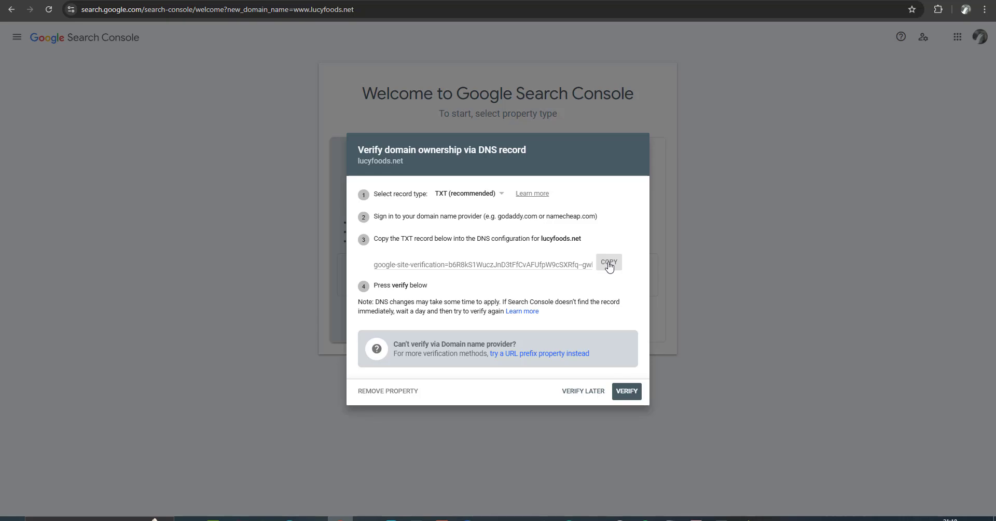
pyautogui.click(609, 263)
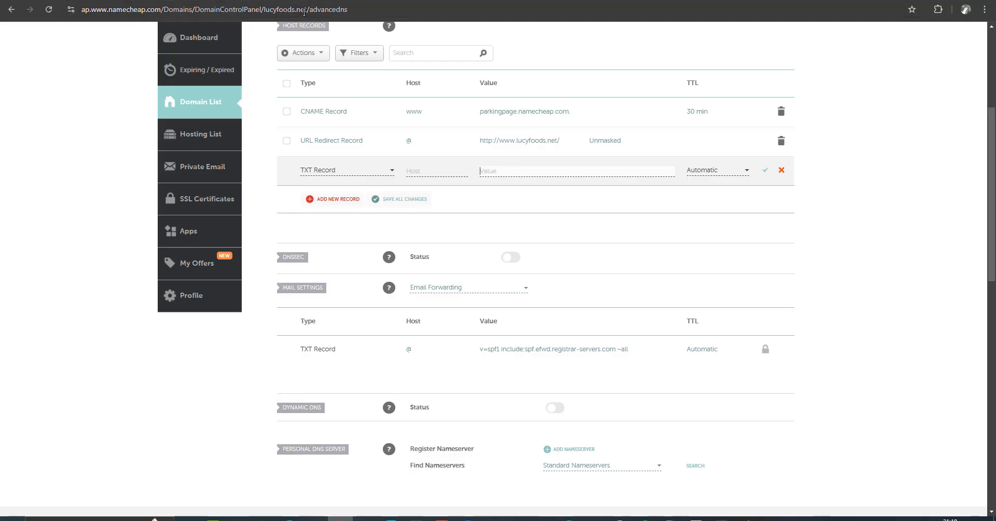
pyautogui.hotkey('ctrl', 'v')
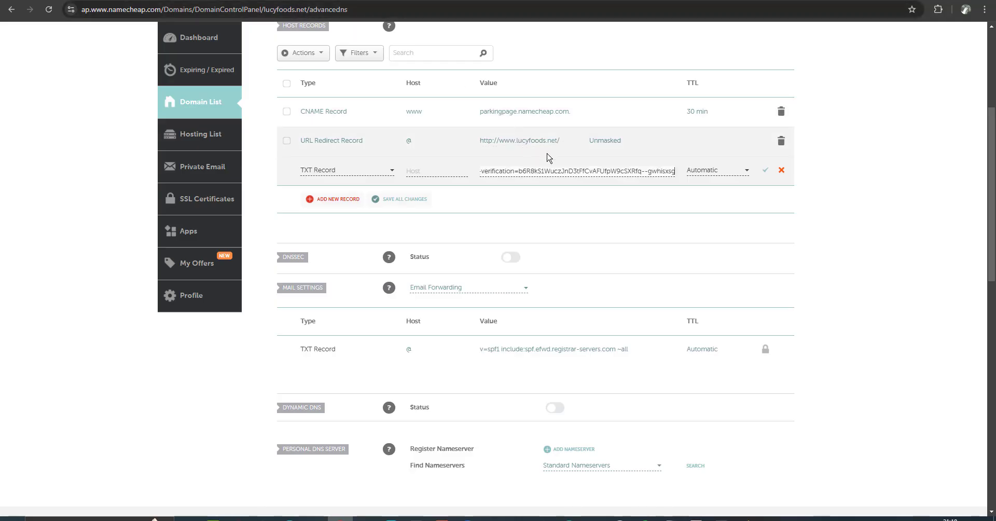
pyautogui.click(676, 169)
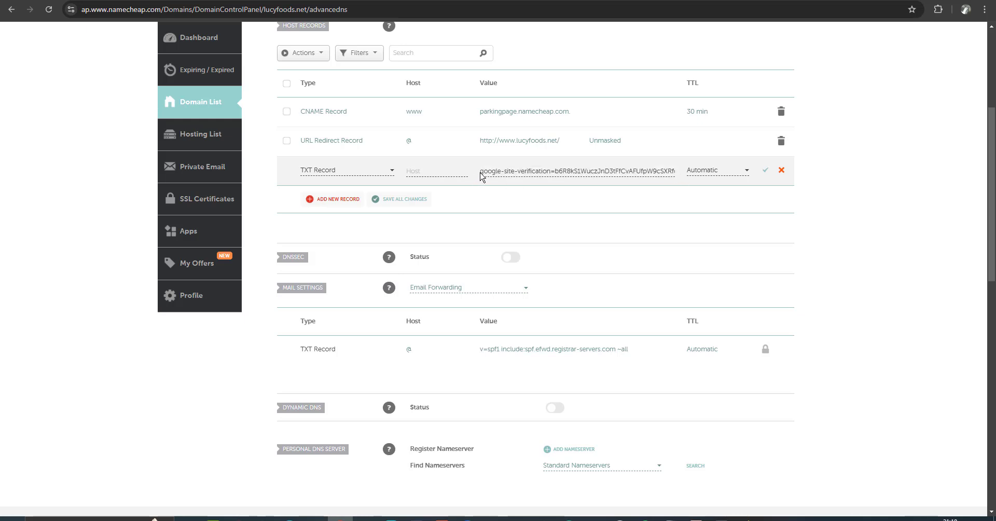
pyautogui.moveTo(481, 172); pyautogui.dragTo(719, 180)
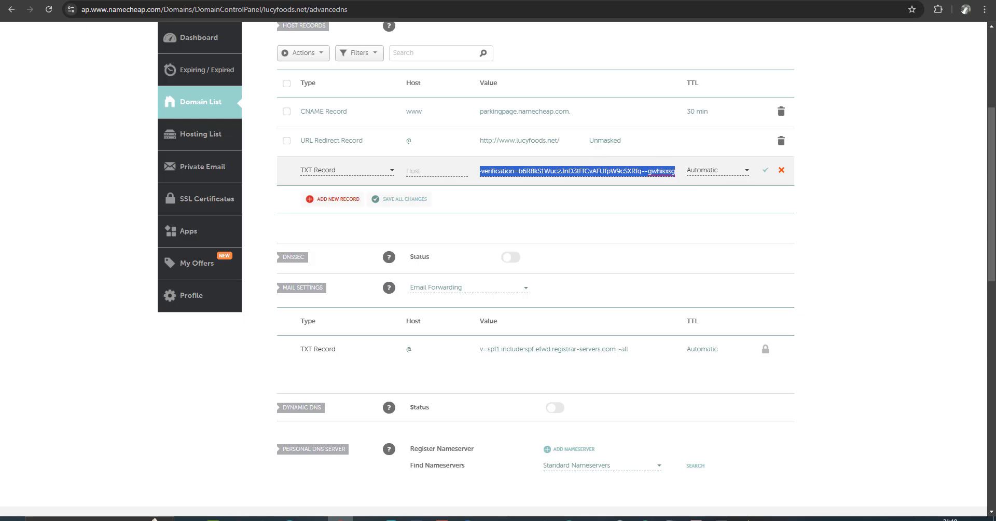
# - Set the new TXT record's host to @ and save the record
pyautogui.click(436, 0)
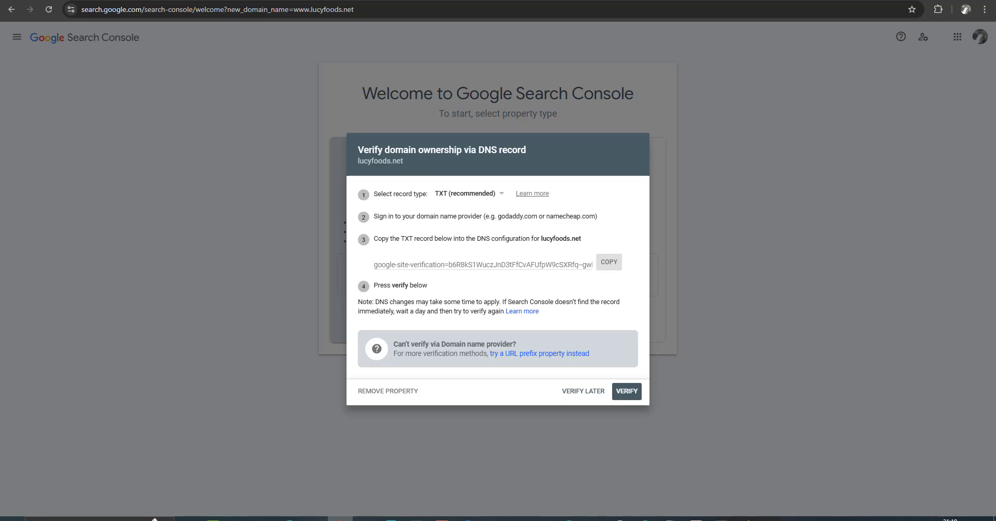
pyautogui.click(415, 0)
pyautogui.click(432, 168)
pyautogui.click(453, 230)
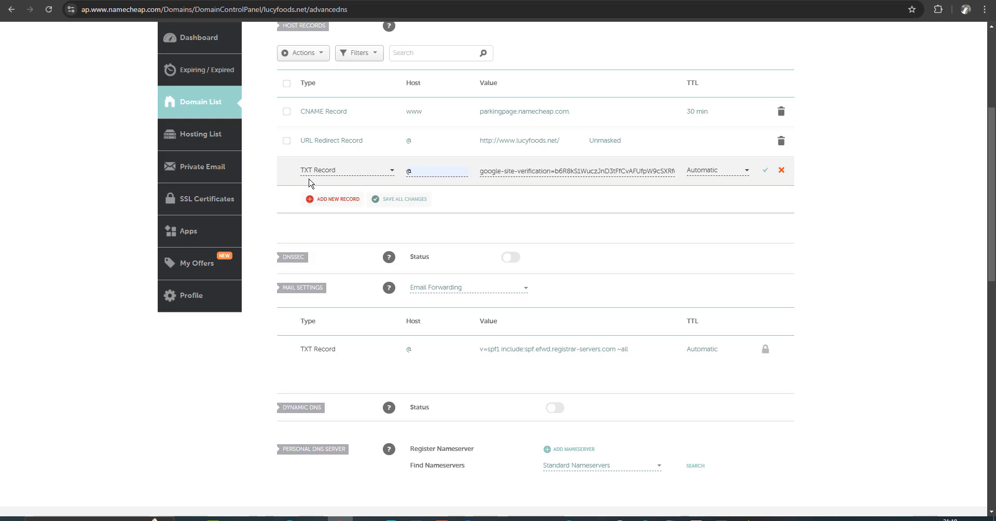
pyautogui.click(767, 173)
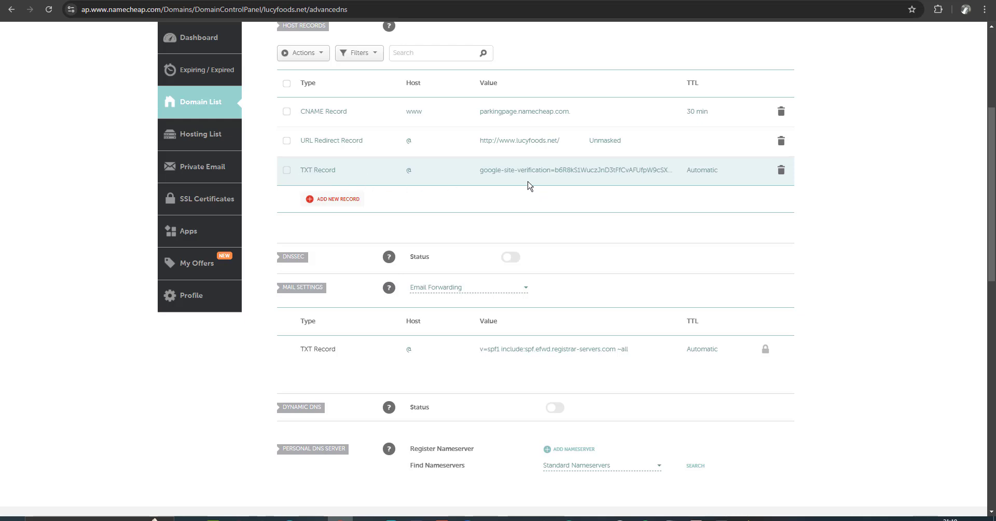
# - Switch to Google Search Console and submit the DNS ownership verification for lucyfoods.net
pyautogui.scroll(3, 529, 185)
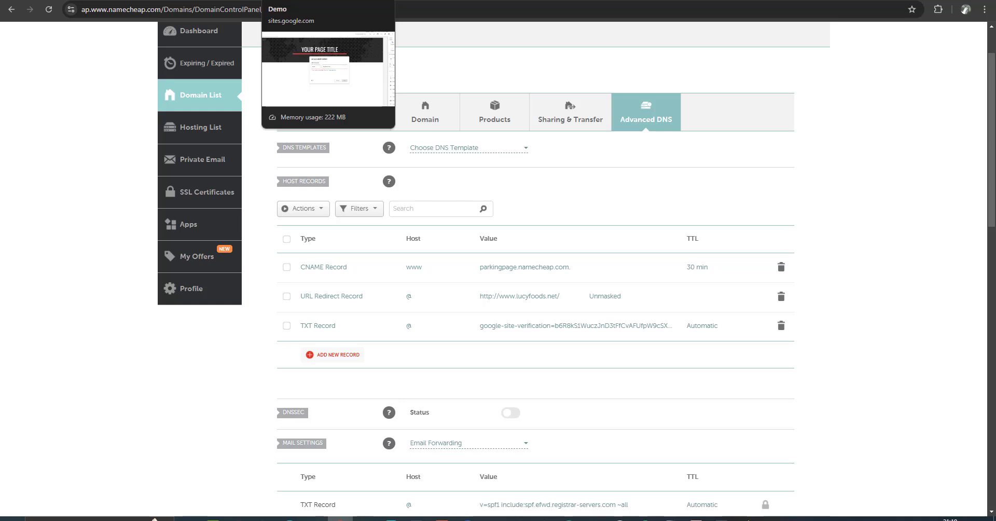
pyautogui.click(311, 0)
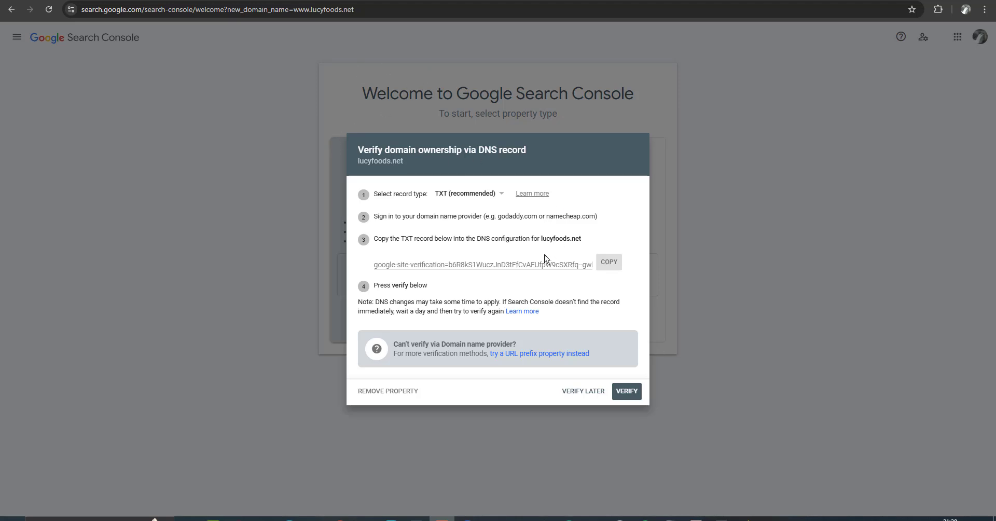
pyautogui.click(638, 397)
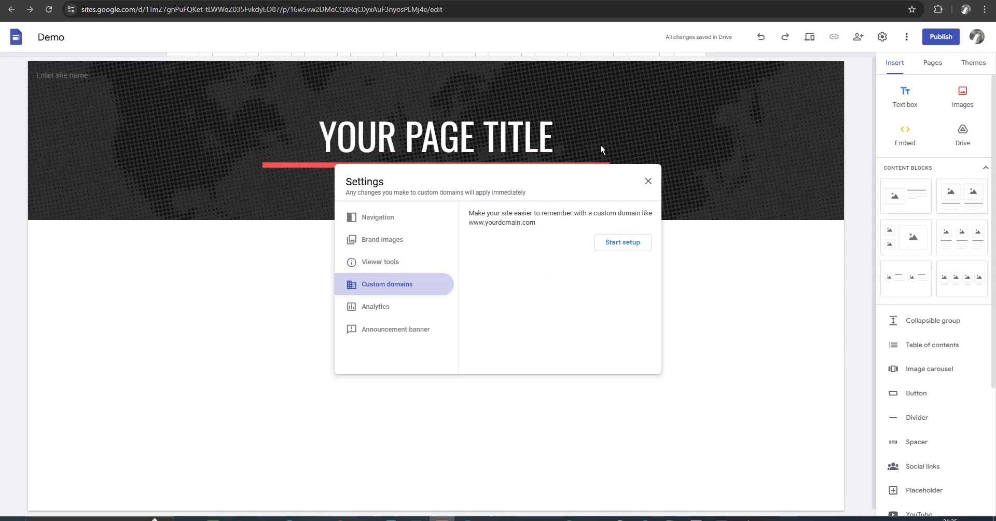
pyautogui.click(648, 181)
pyautogui.click(882, 36)
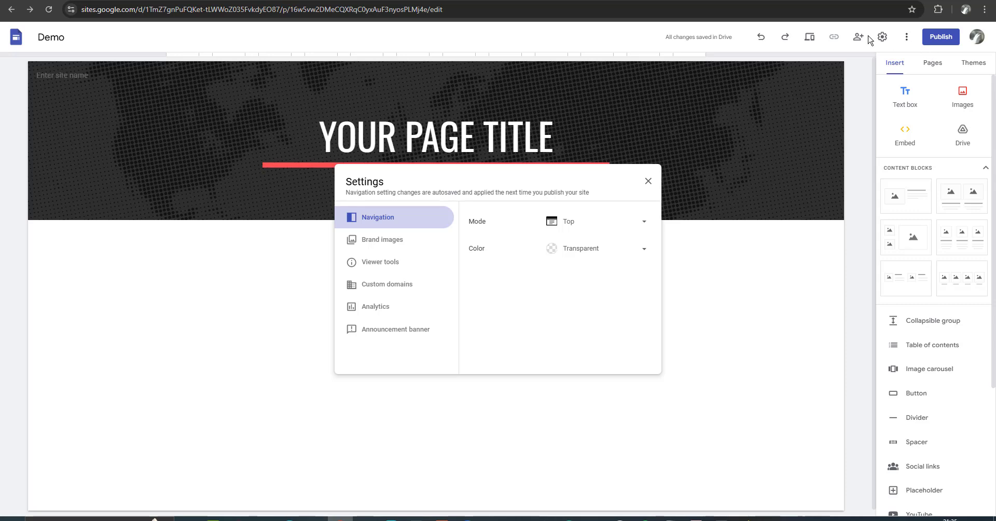
pyautogui.click(395, 286)
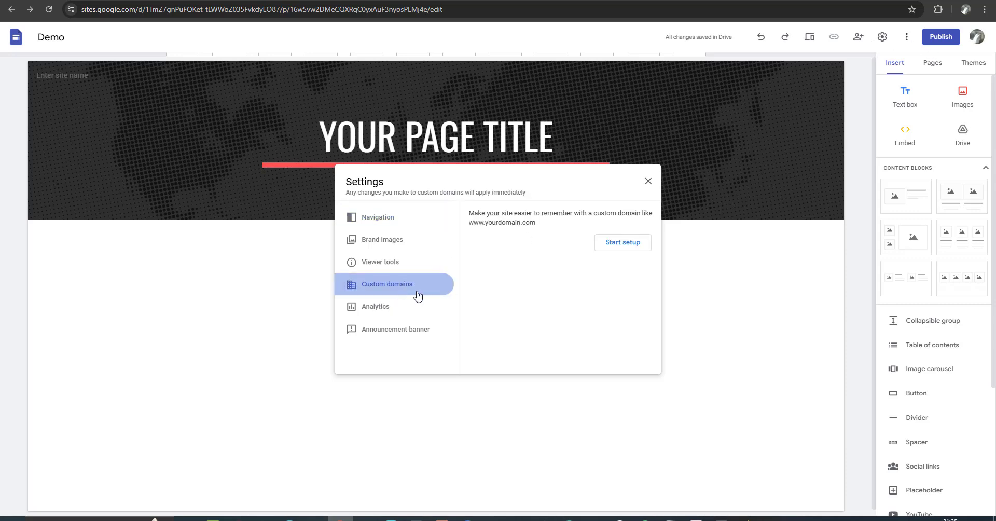
pyautogui.click(628, 249)
pyautogui.click(538, 250)
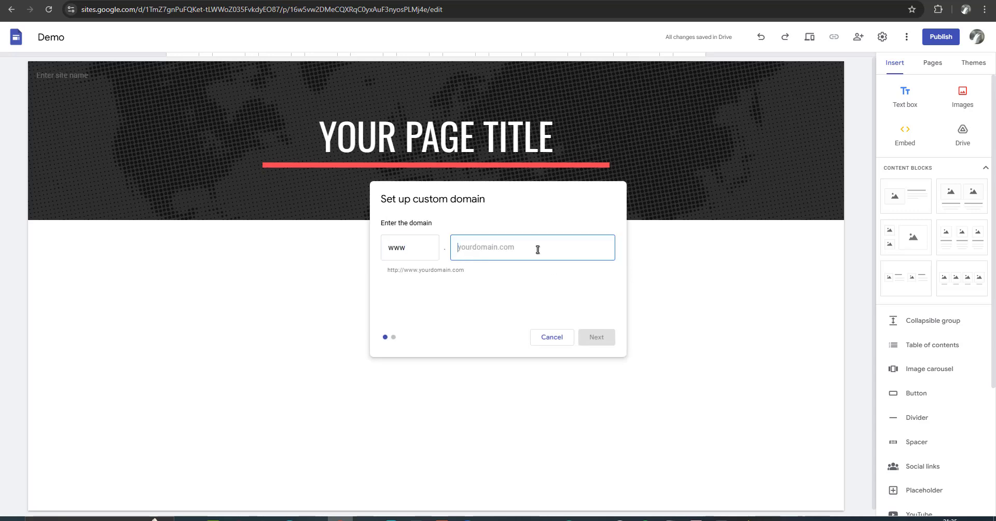
pyautogui.write('lucyfoods.net')
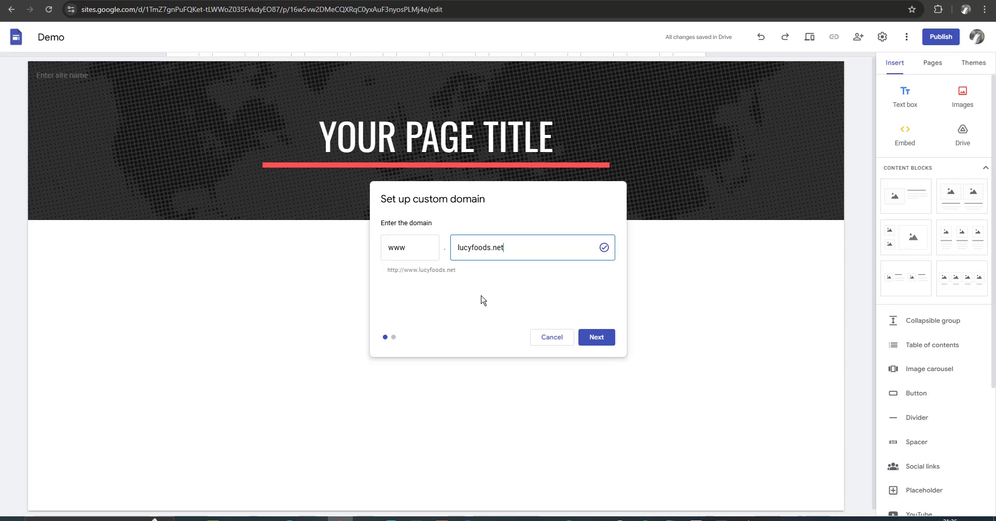
pyautogui.click(605, 337)
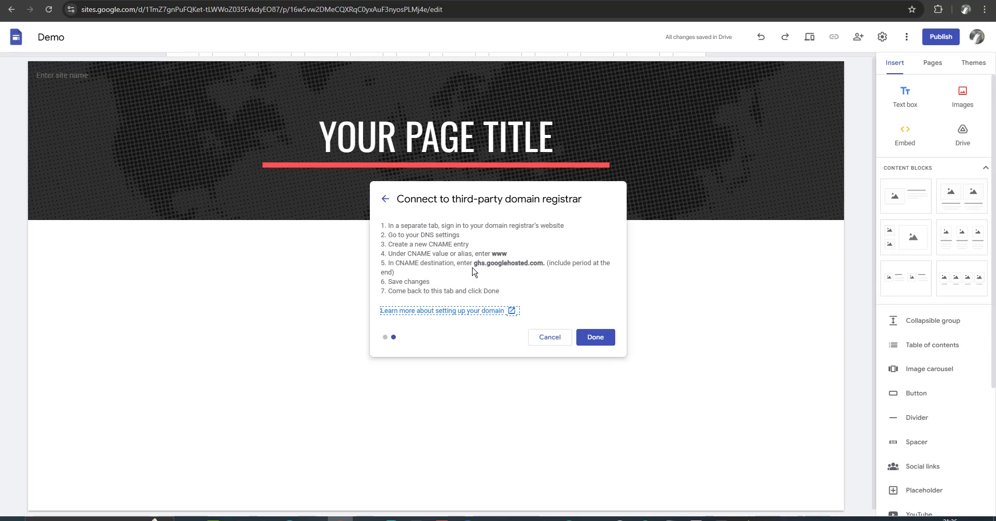
# - Copy the CNAME destination ghs.googlehosted.com from the third-party registrar instructions
pyautogui.moveTo(473, 264); pyautogui.dragTo(537, 264)
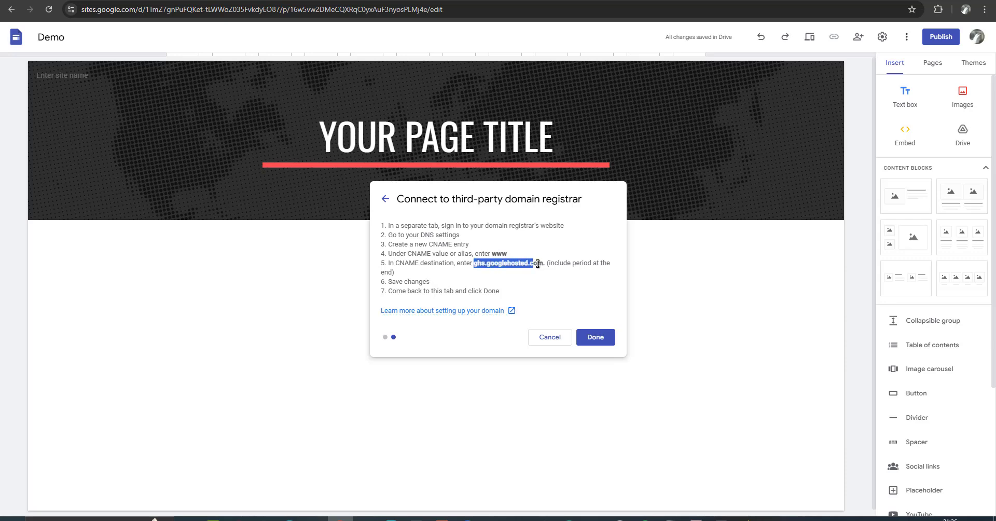
pyautogui.rightClick(543, 264)
pyautogui.click(554, 275)
# - Switch to Namecheap and add a new CNAME Record to the host records of lucyfoods.net, checking the record type in Google Sites
pyautogui.click(280, 0)
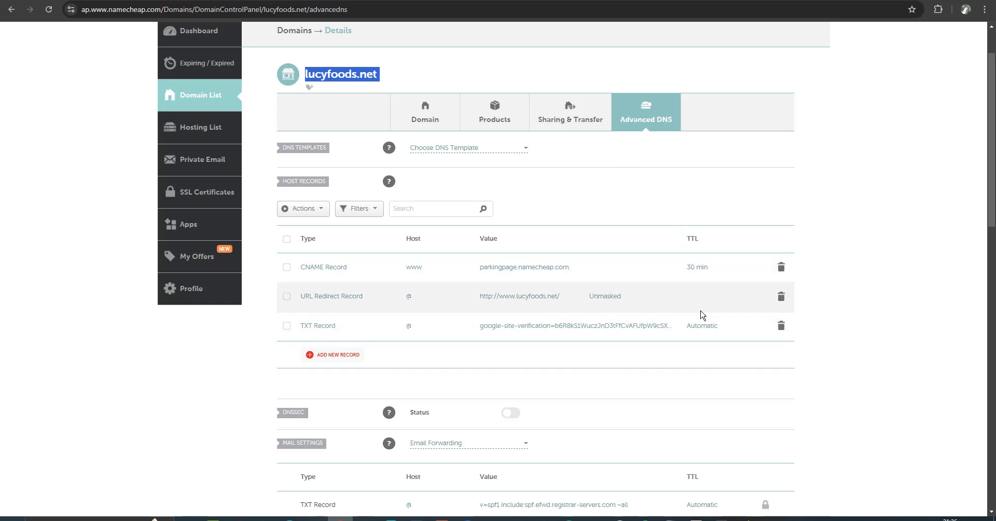
pyautogui.click(340, 363)
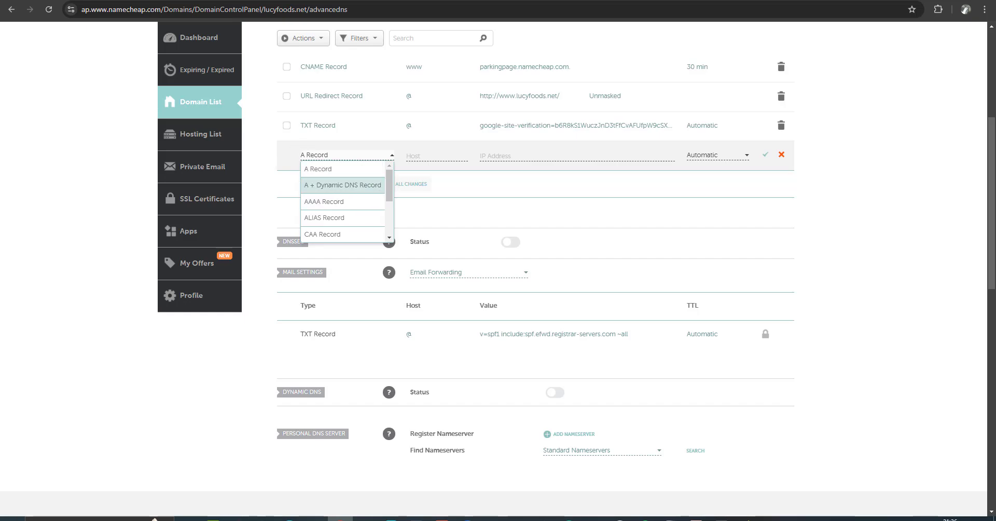
pyautogui.click(311, 1)
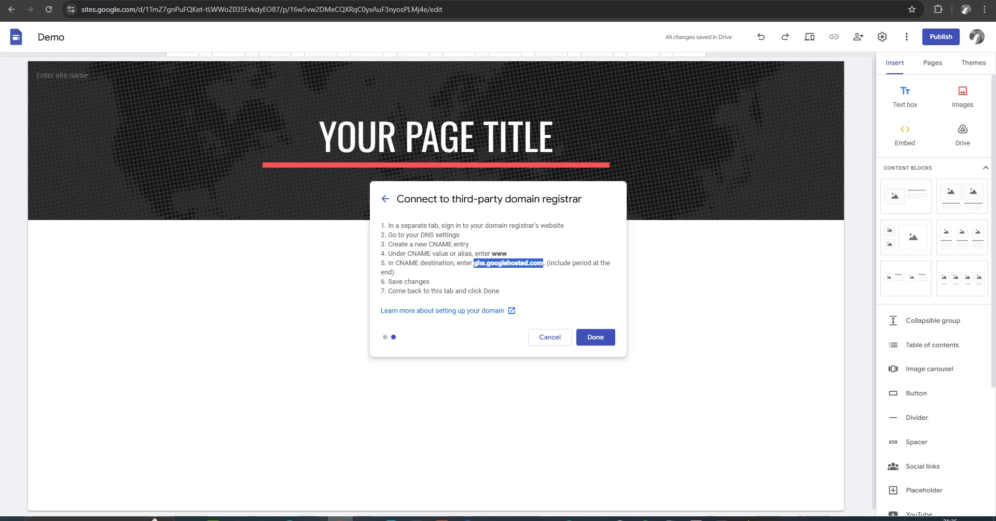
pyautogui.click(275, 0)
pyautogui.scroll(-1, 369, 215)
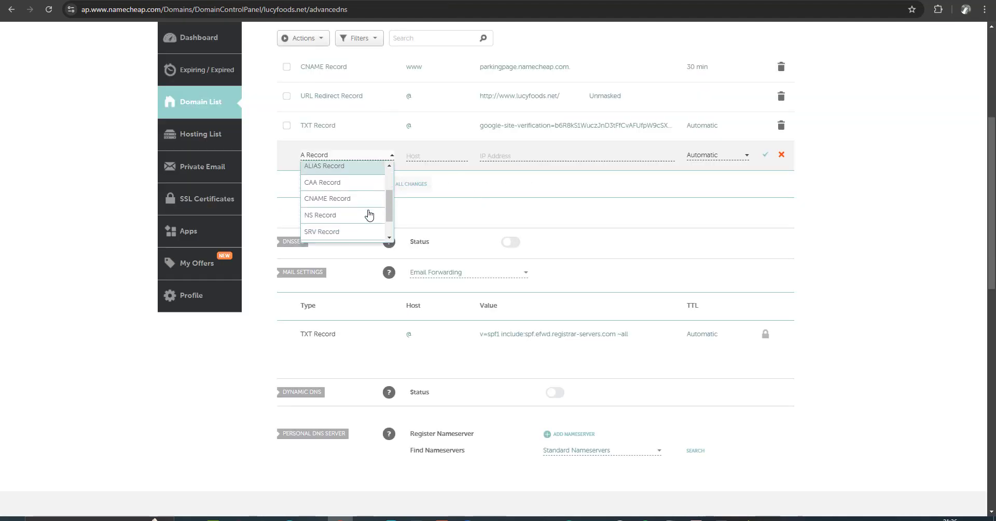
pyautogui.click(362, 198)
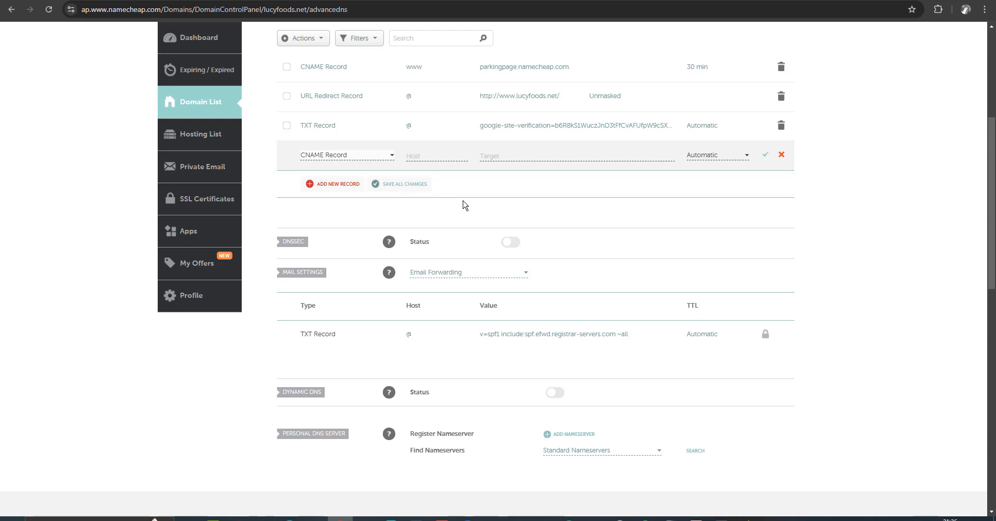
pyautogui.scroll(1, 467, 204)
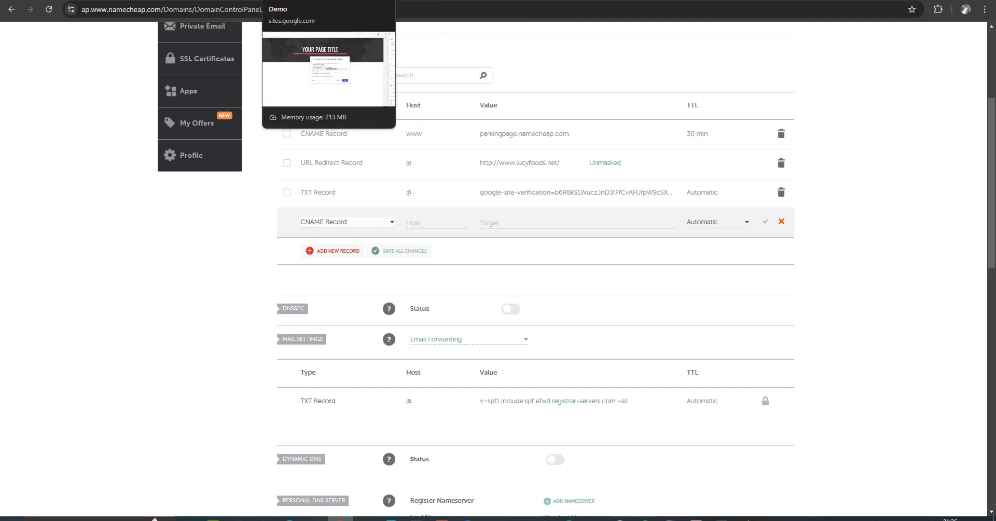
# - Review the CNAME instructions in Google Sites, and set the new CNAME record's host to @ in Namecheap
pyautogui.click(311, 0)
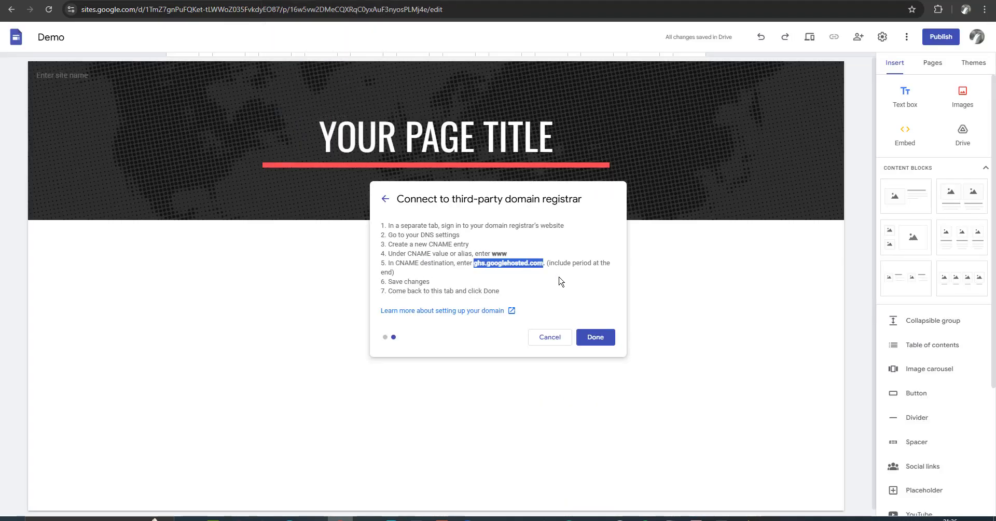
pyautogui.click(208, 0)
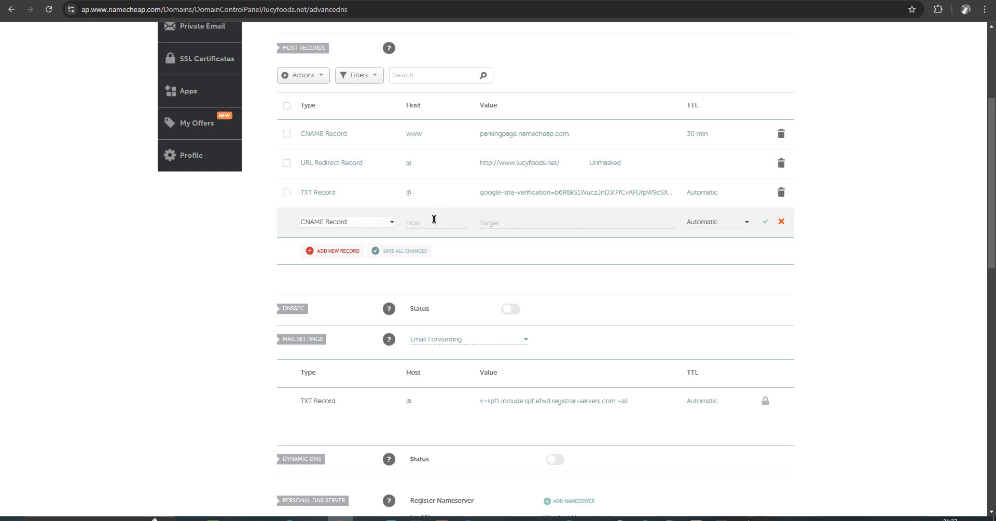
pyautogui.click(459, 218)
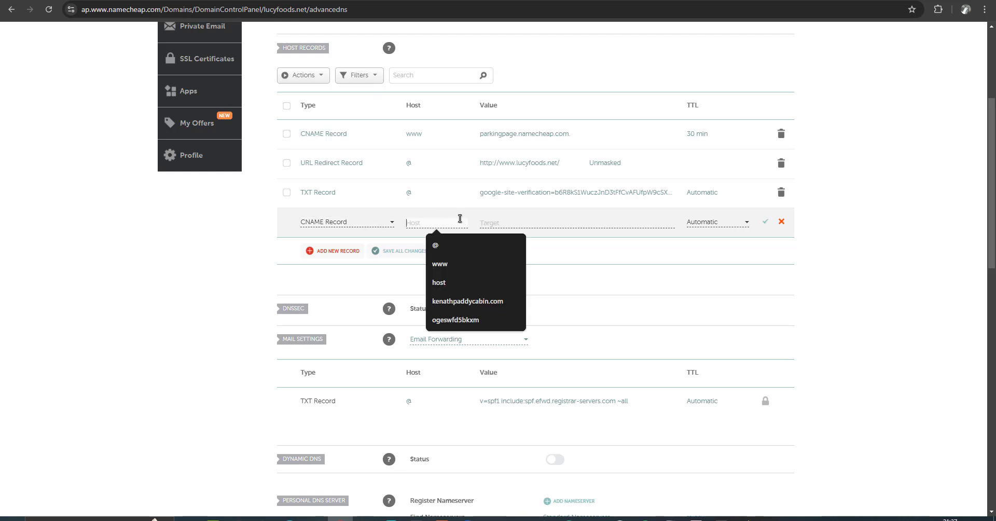
pyautogui.click(458, 243)
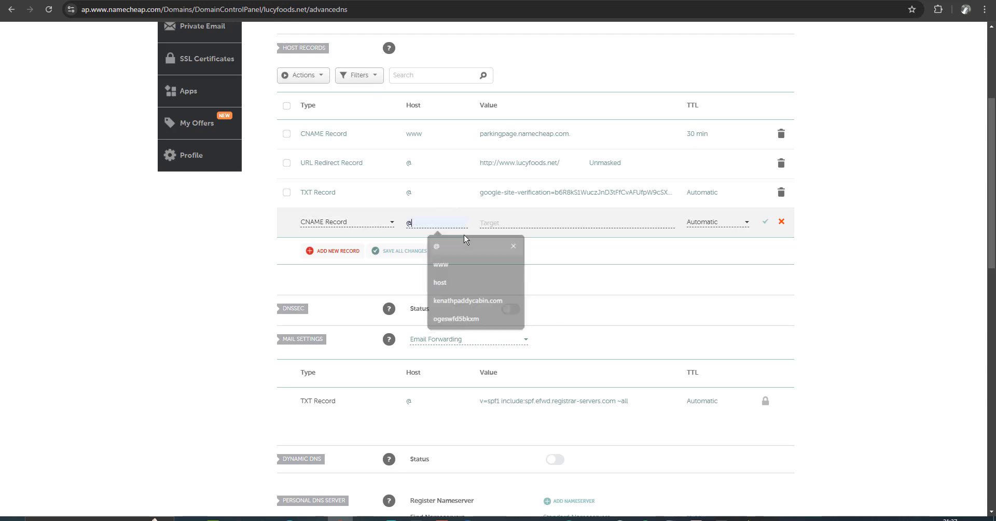
# - Copy the CNAME destination from Google Sites again, paste ghs.googlehosted.com as the new record's target in Namecheap, and save the record
pyautogui.click(499, 224)
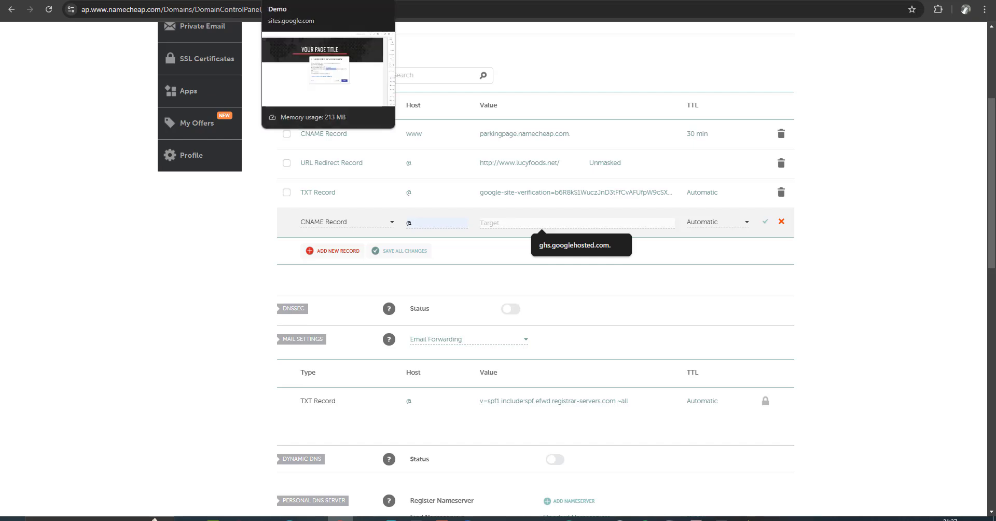
pyautogui.click(327, 0)
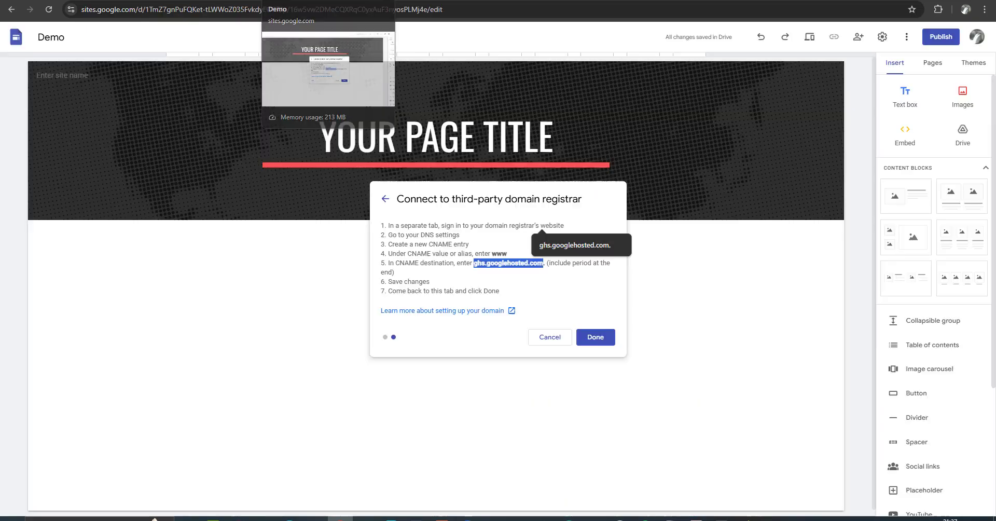
pyautogui.rightClick(522, 265)
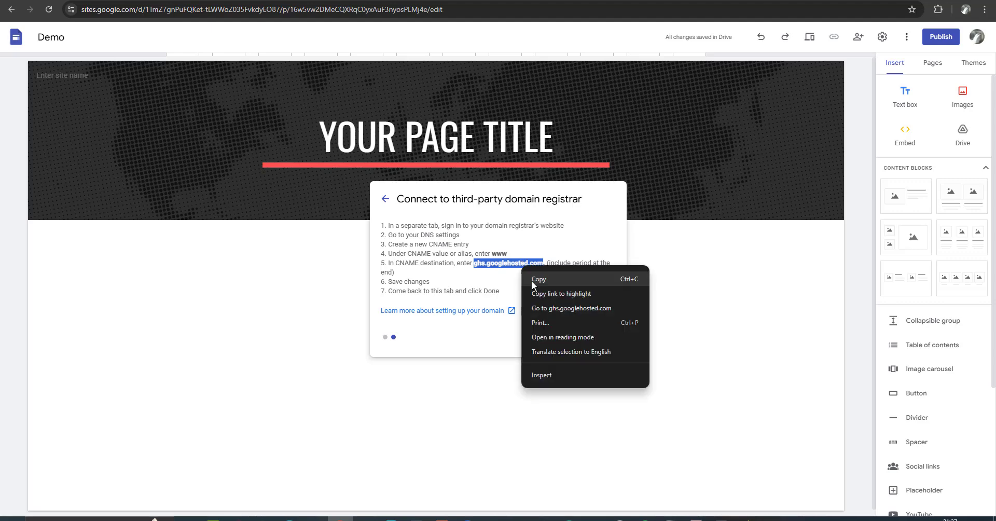
pyautogui.click(534, 280)
pyautogui.click(447, 1)
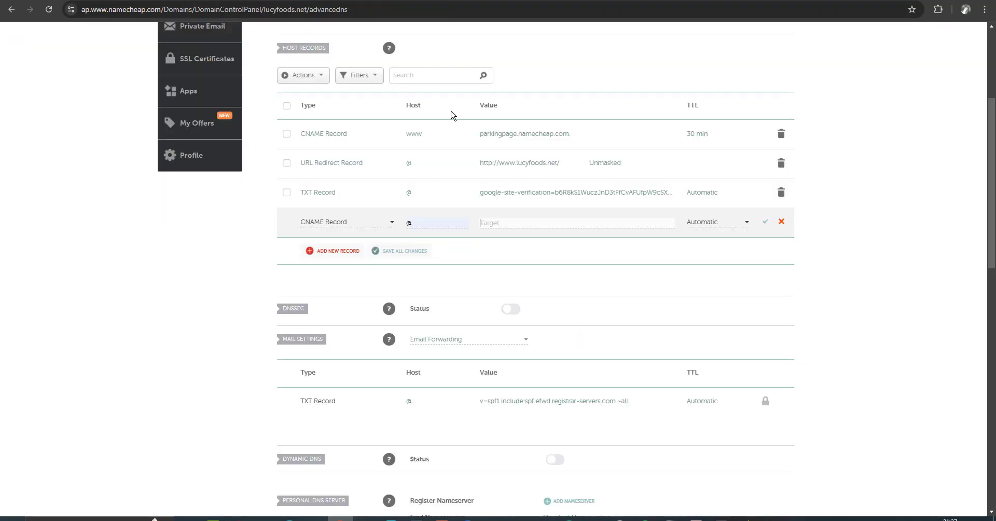
pyautogui.click(547, 222)
pyautogui.hotkey('ctrl', 'v')
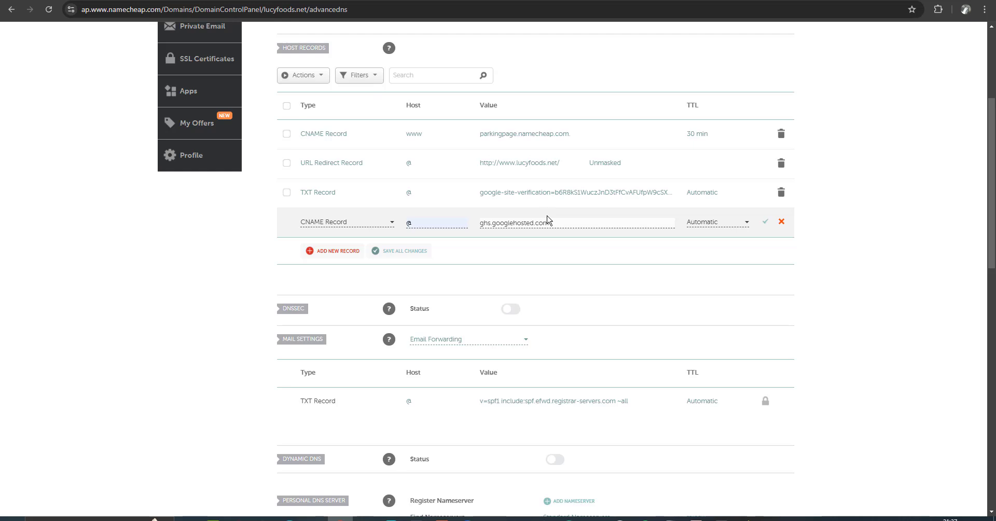
pyautogui.click(765, 223)
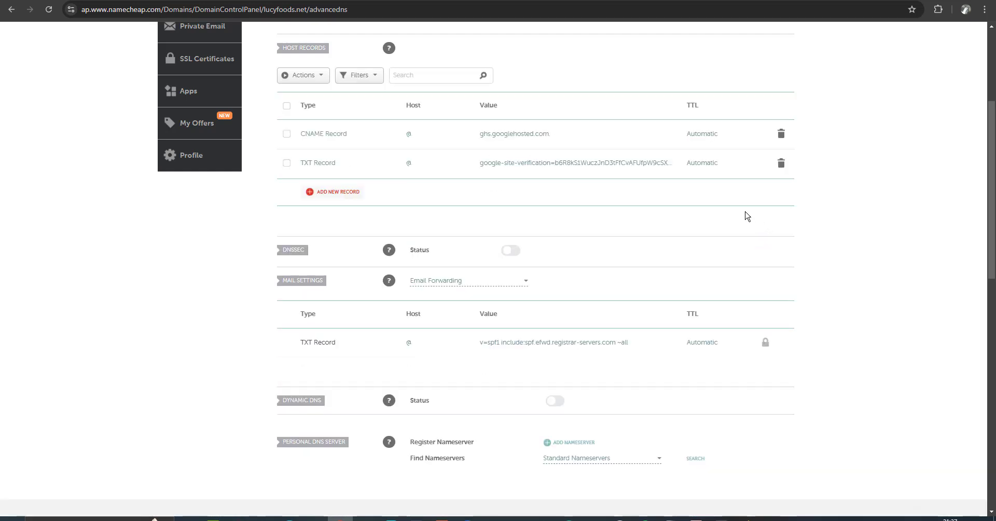
pyautogui.scroll(2, 746, 215)
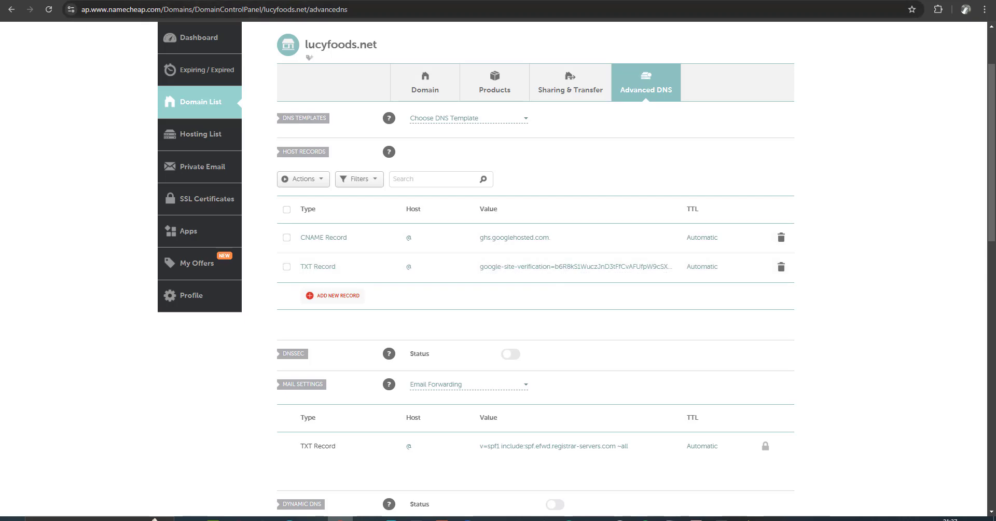
pyautogui.click(304, 0)
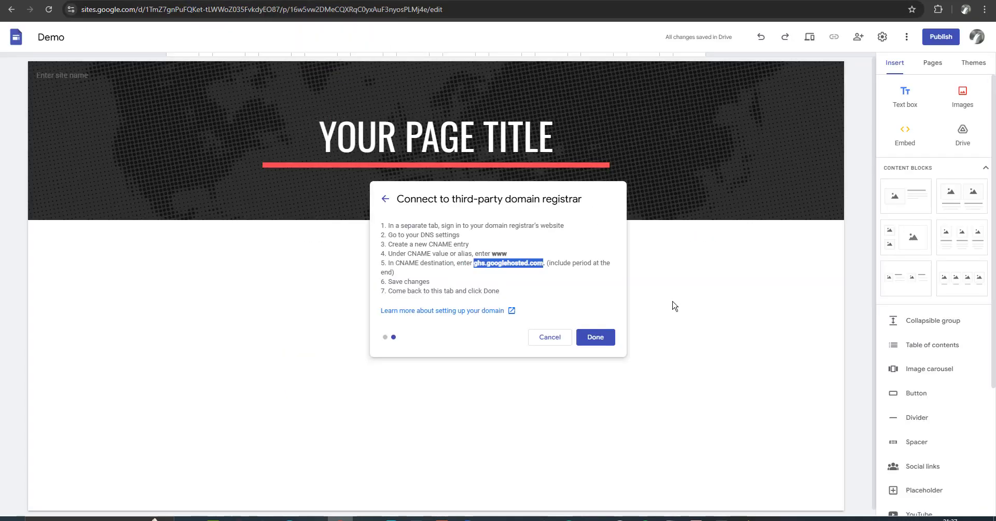
pyautogui.click(599, 341)
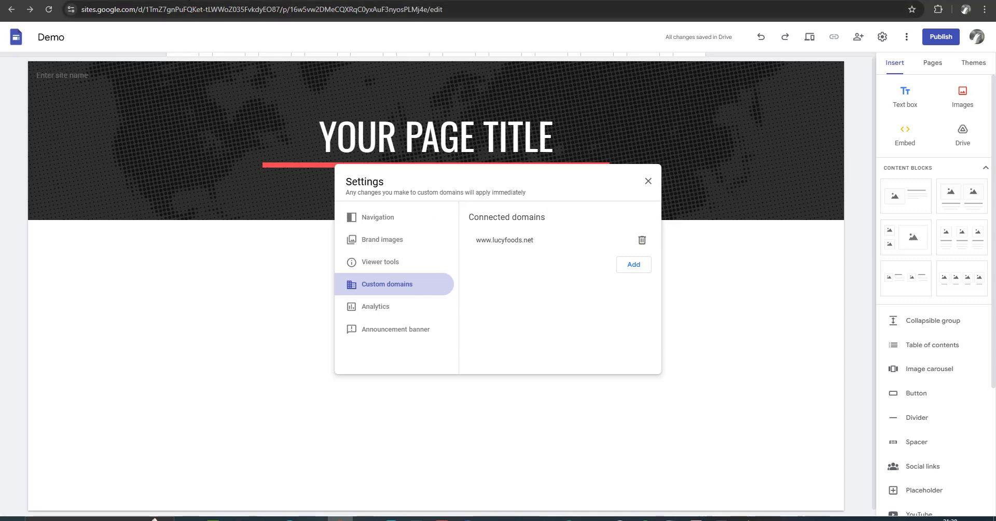
# - Open lucyfoods.net from the Namecheap domain page to test the connection, and return to the Advanced DNS settings
pyautogui.hotkey('ctrl', 'Tab')
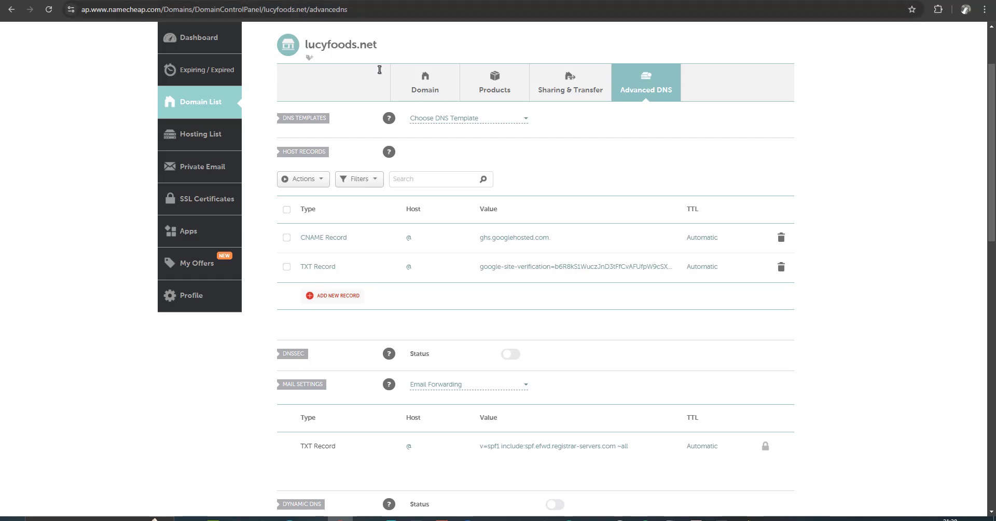
pyautogui.moveTo(384, 47); pyautogui.dragTo(307, 44)
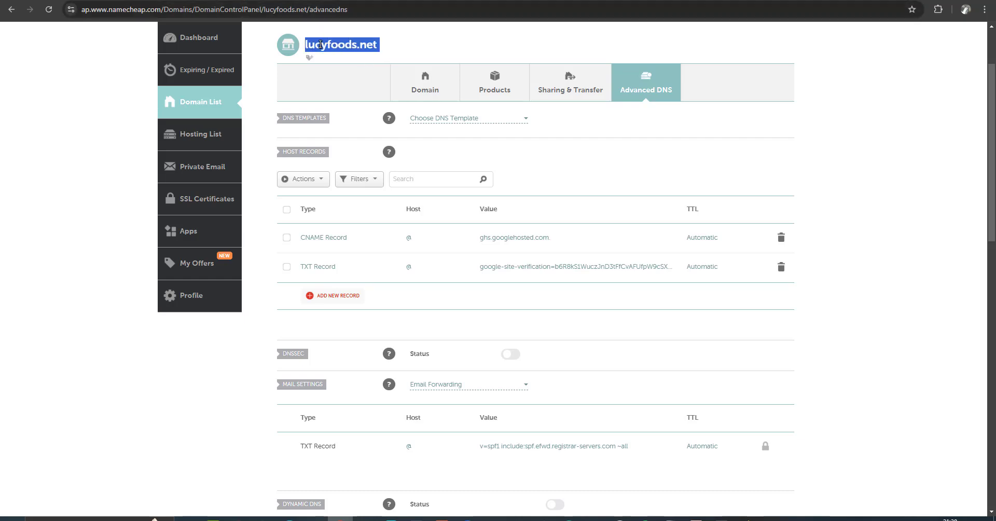
pyautogui.rightClick(320, 45)
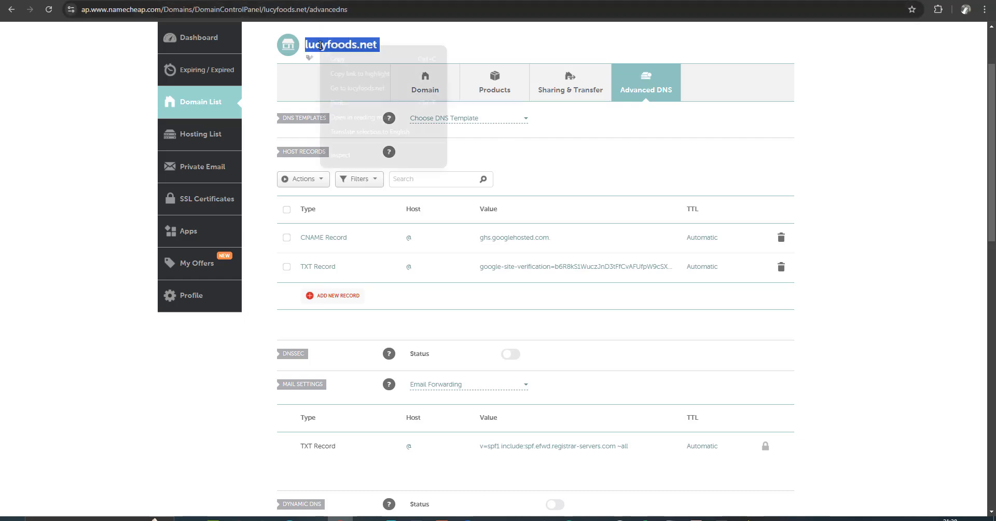
pyautogui.click(378, 88)
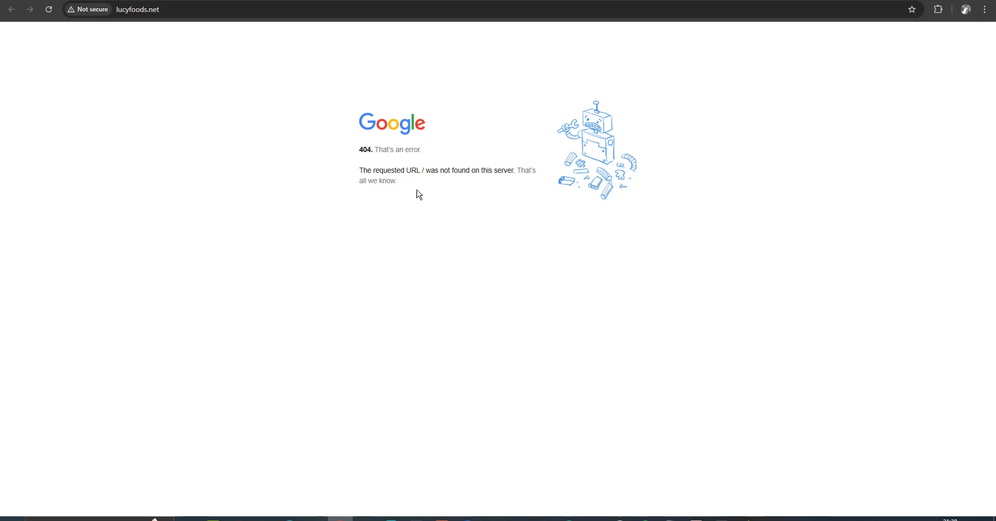
pyautogui.click(190, 0)
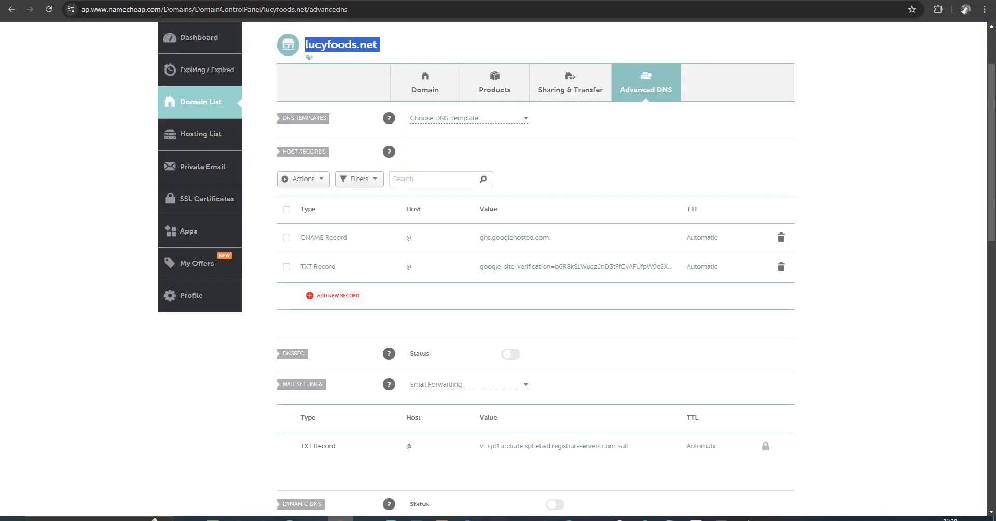